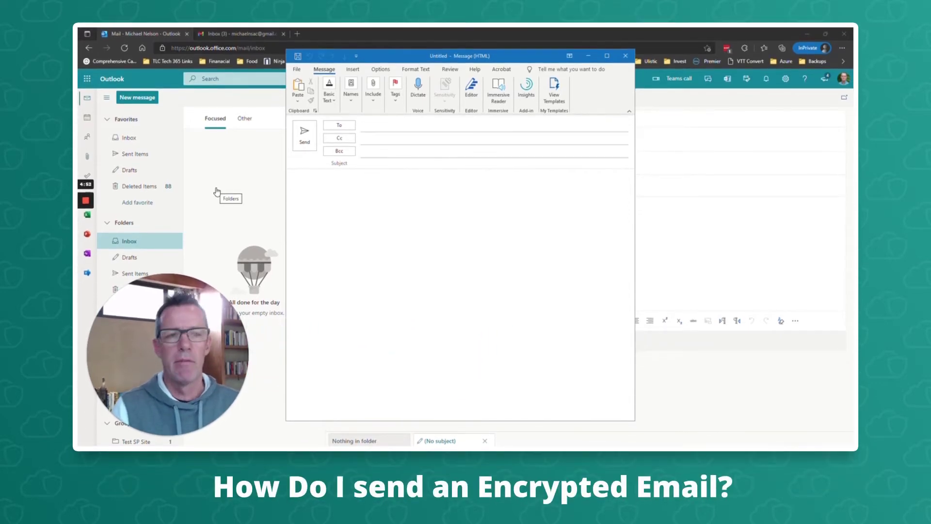
# Address the message to the Gmail contact from Recent People, with subject 'ajfas;lfl;af' and body line 'Asd;ljfa;slfj'
pyautogui.click(402, 125)
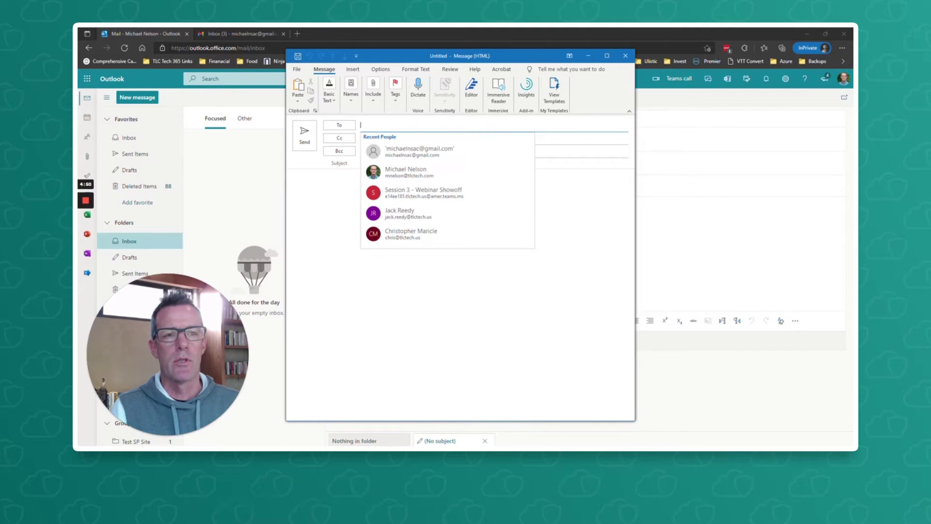
pyautogui.click(417, 151)
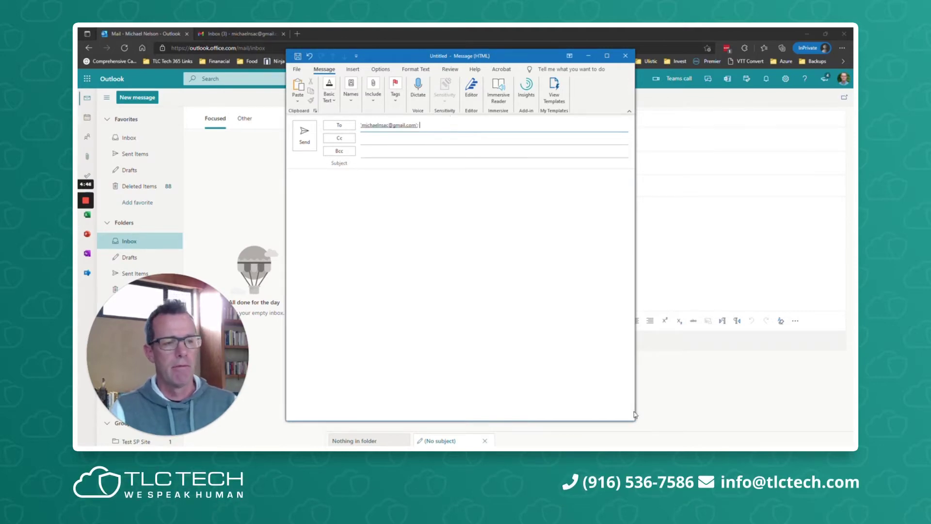
pyautogui.click(377, 165)
pyautogui.write('a')
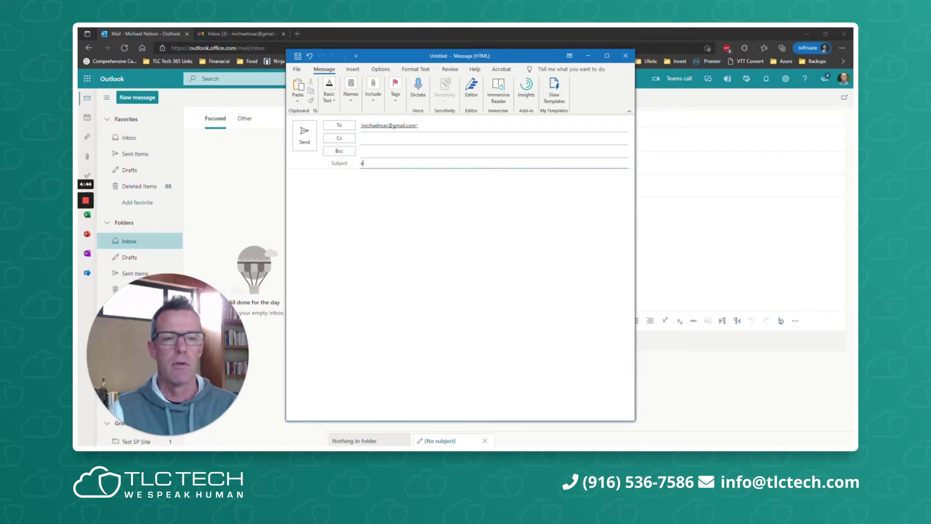
pyautogui.write('jfas;lfl;af')
pyautogui.press('Tab')
pyautogui.write('Asd;ljfa;slfj')
pyautogui.press('Return')
# Add the second body line 'Asl;fa;lfj' and review the File page's Encrypt permission options without applying one
pyautogui.write('Asl;fa;lf')
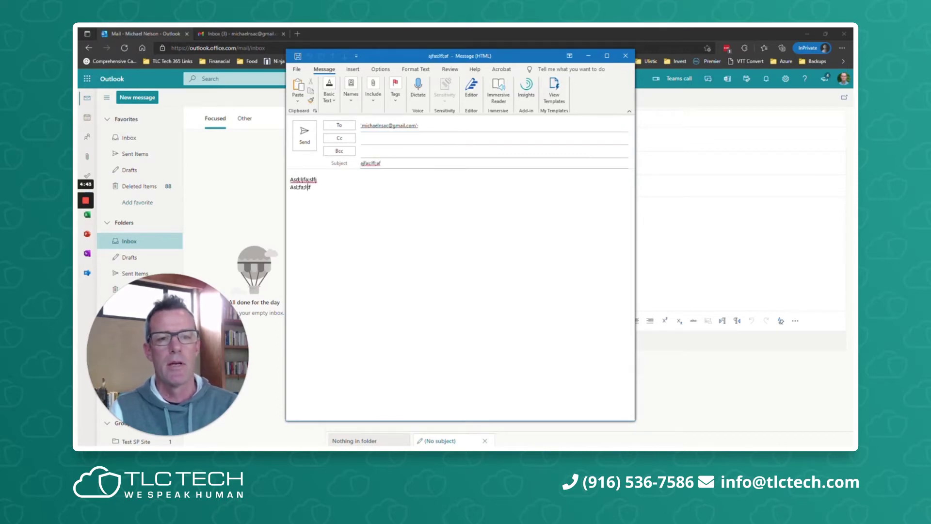
pyautogui.write('j')
pyautogui.click(297, 69)
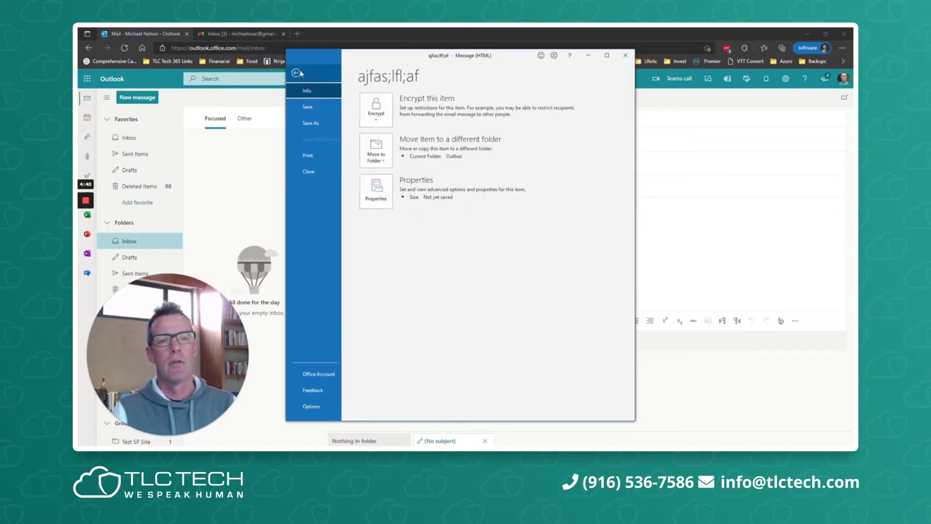
pyautogui.click(377, 107)
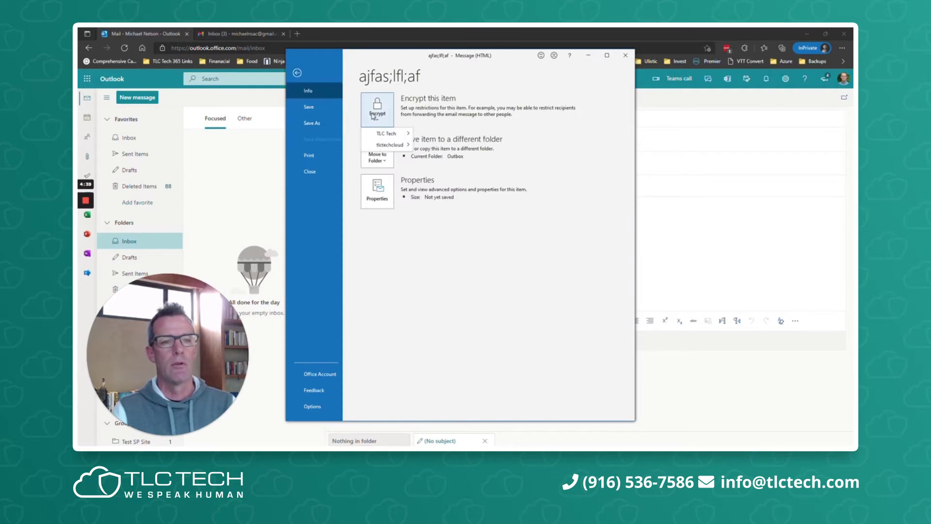
pyautogui.moveTo(384, 149)
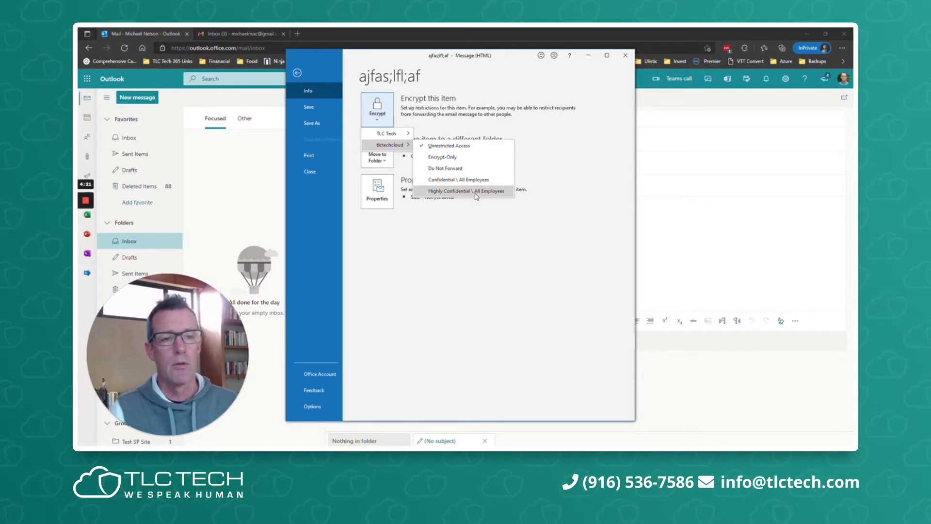
pyautogui.click(433, 343)
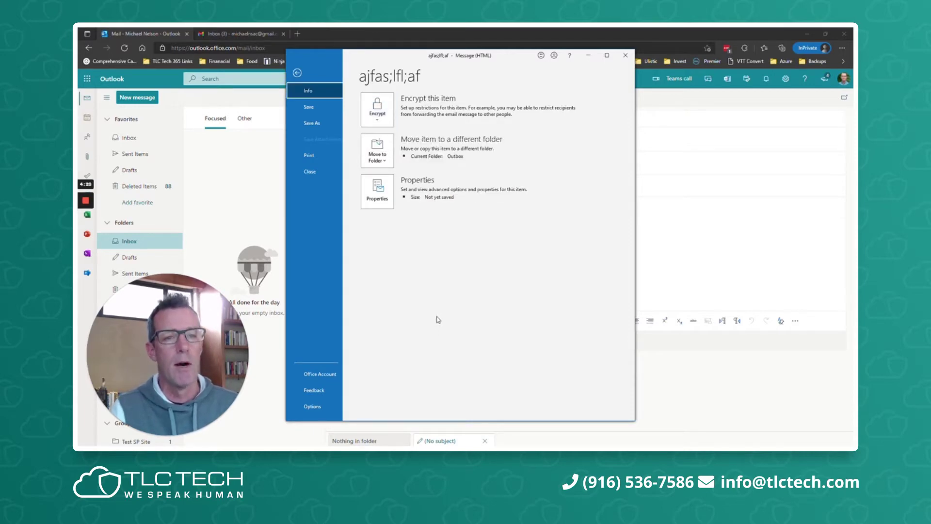
# Maximize the draft, review the Options > Encrypt permissions list without applying one, then close the window
pyautogui.click(297, 74)
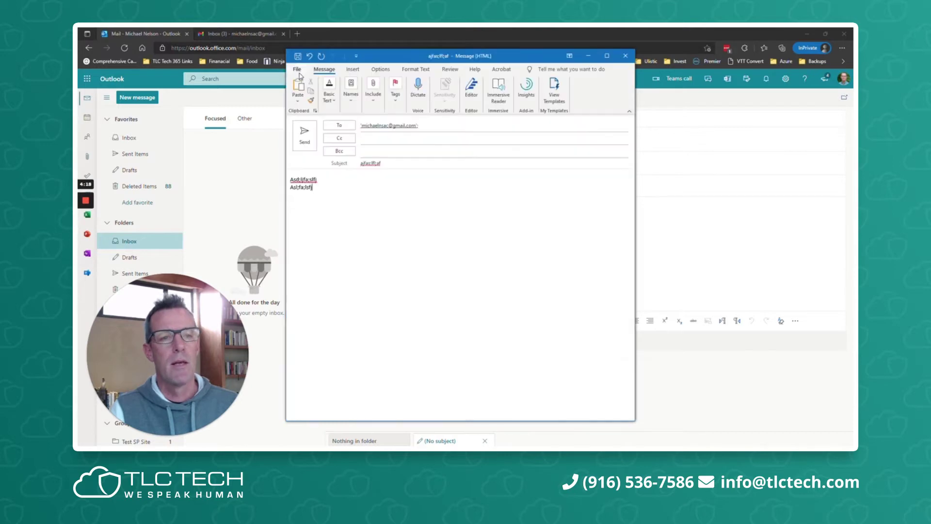
pyautogui.doubleClick(466, 56)
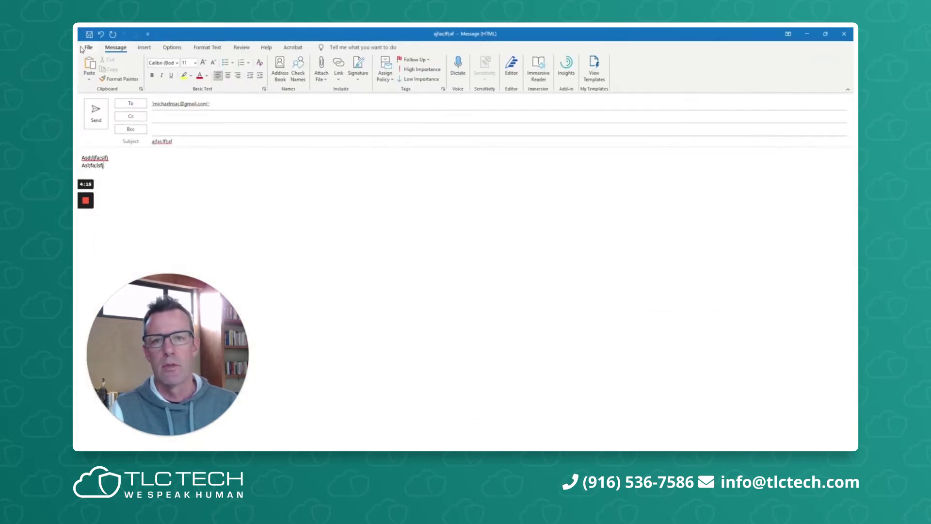
pyautogui.click(174, 47)
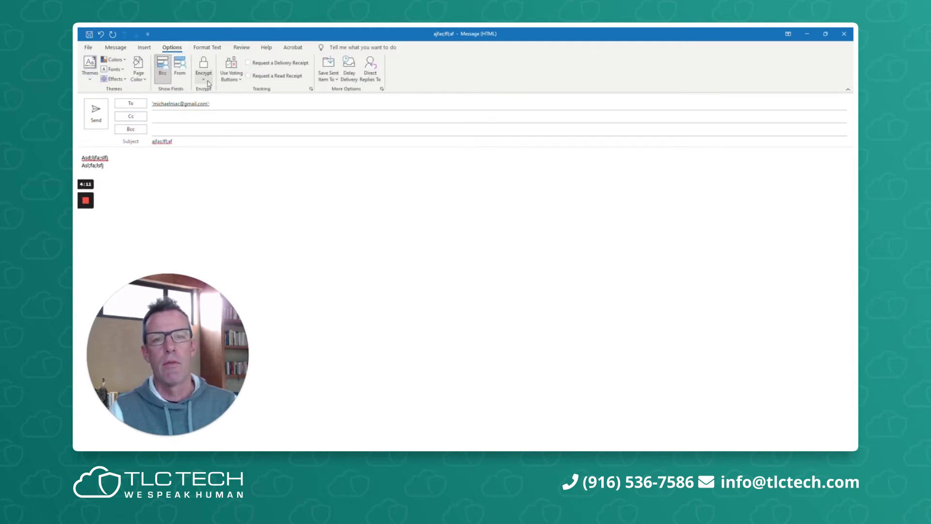
pyautogui.click(205, 82)
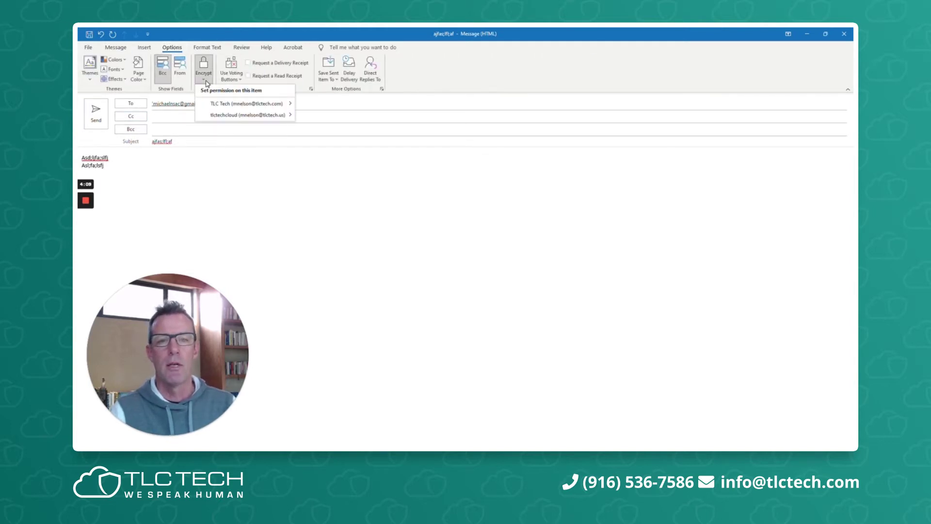
pyautogui.moveTo(229, 118)
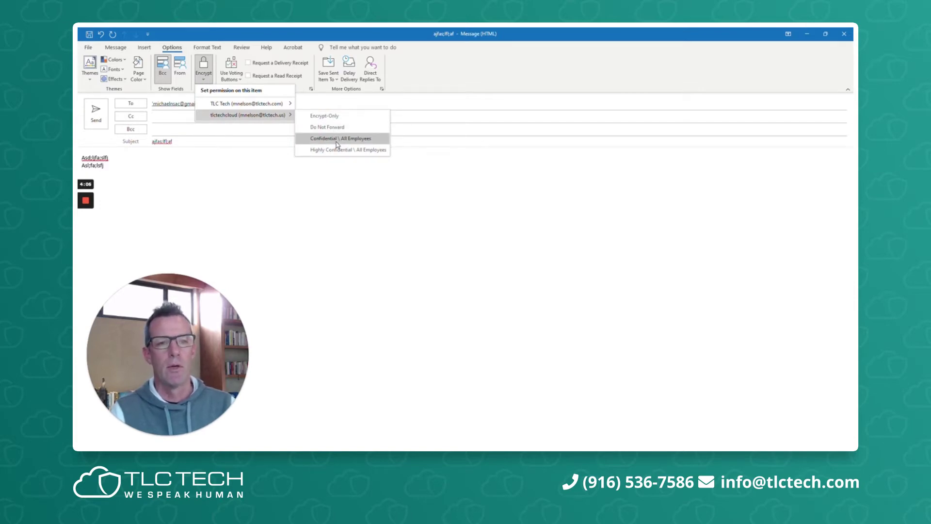
pyautogui.click(412, 216)
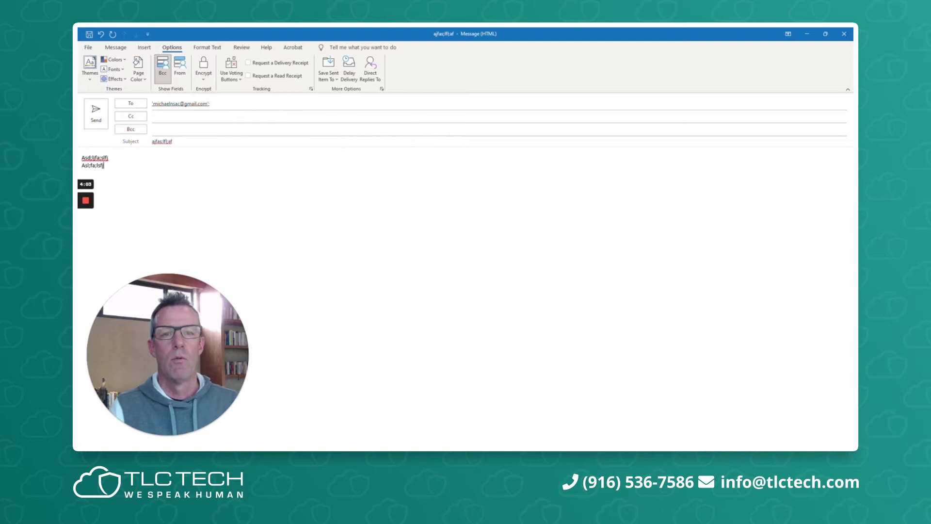
pyautogui.click(843, 34)
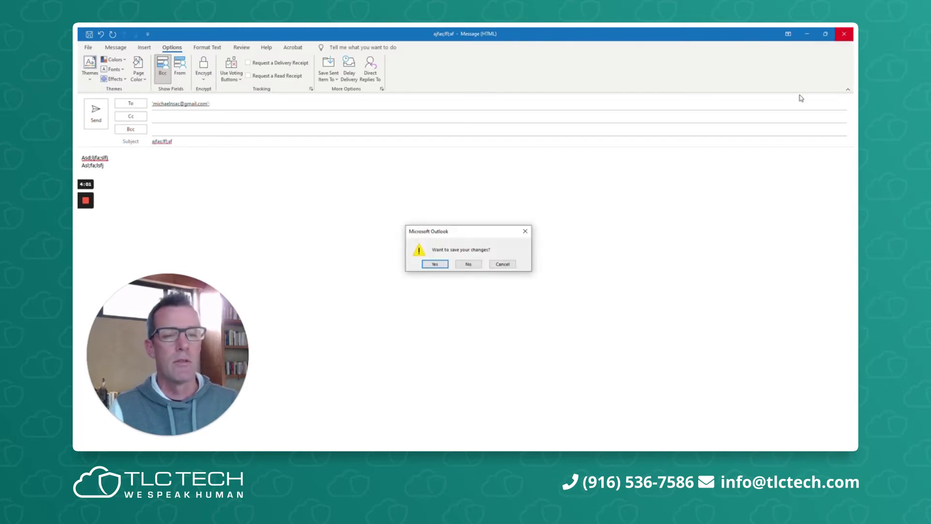
# Discard the desktop draft without saving and open the 'Encrypted Only' message in the Gmail inbox
pyautogui.click(475, 264)
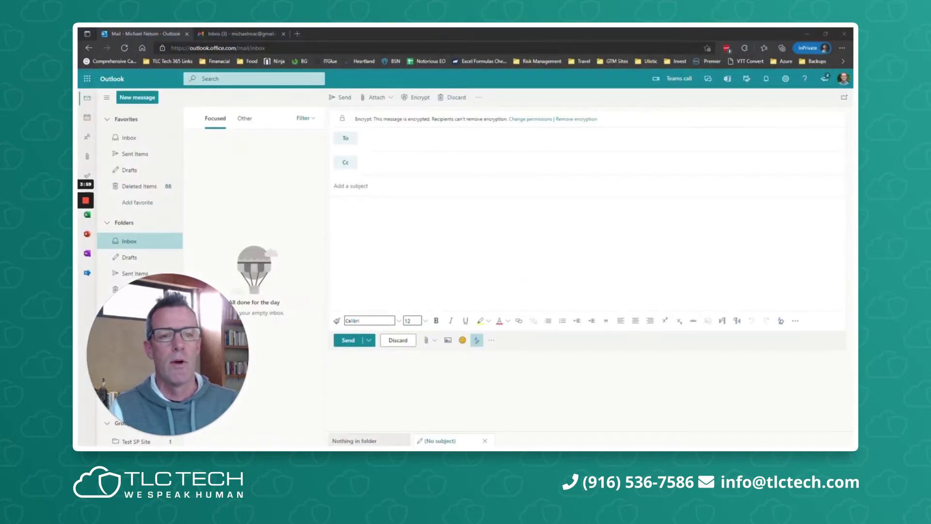
pyautogui.click(228, 33)
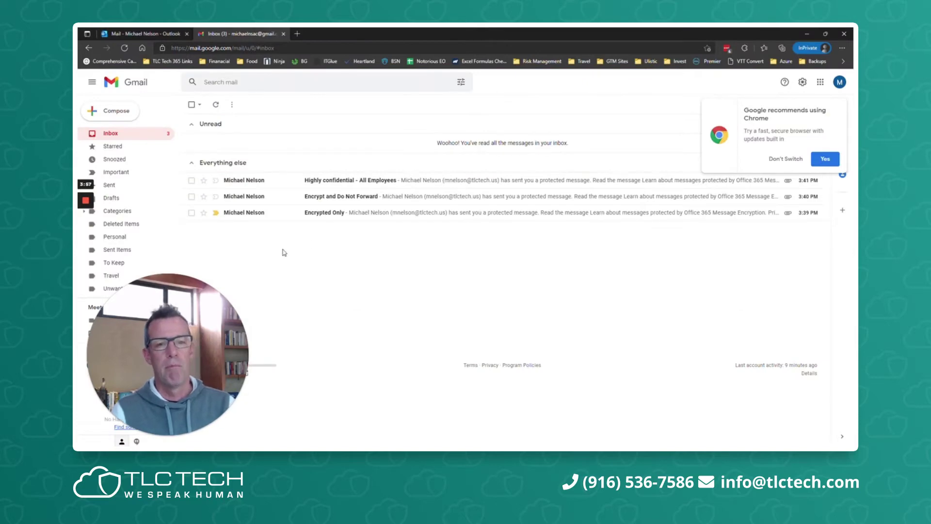
pyautogui.click(321, 217)
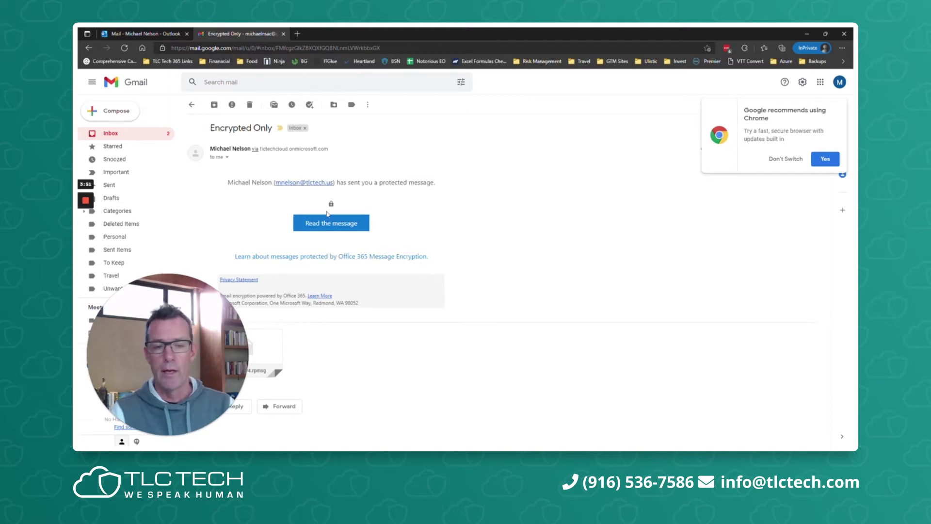
# Open the 'Encrypted Only' protected message and choose to sign in with a one-time passcode
pyautogui.click(334, 225)
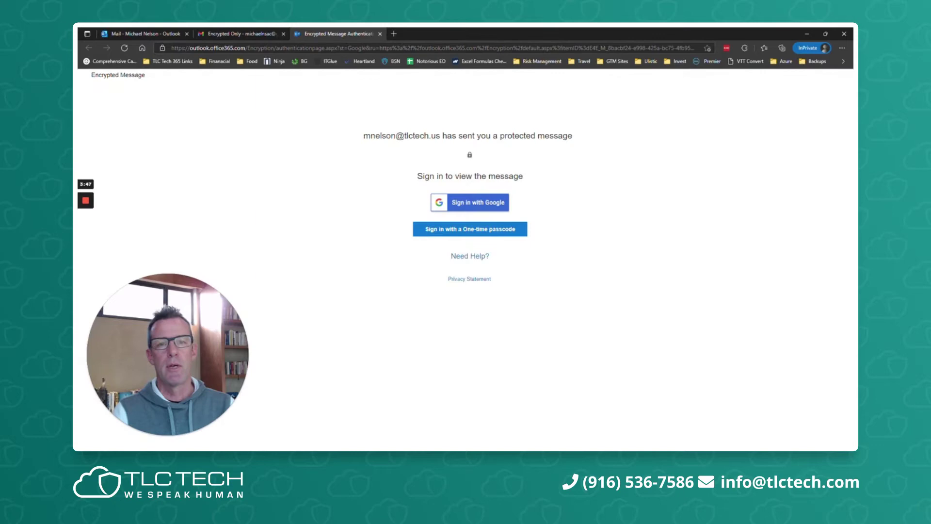
pyautogui.moveTo(178, 47); pyautogui.dragTo(285, 48)
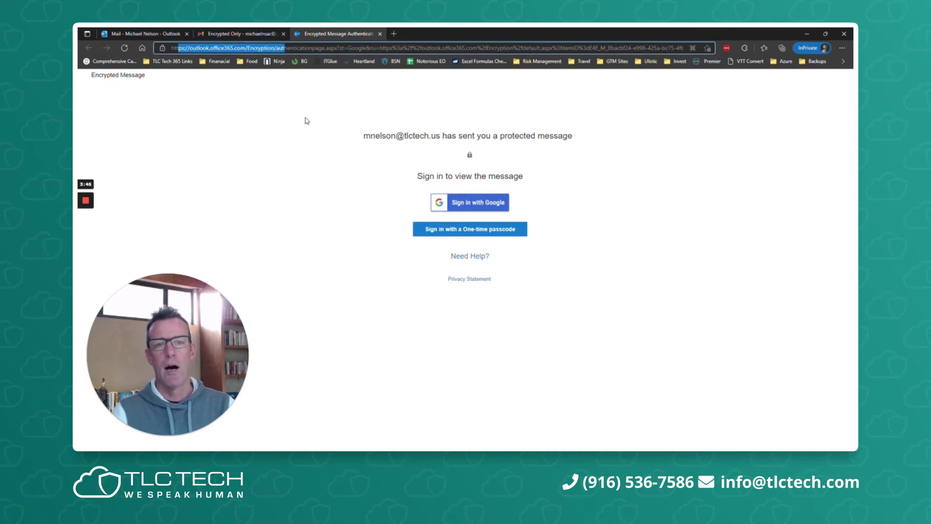
pyautogui.click(480, 234)
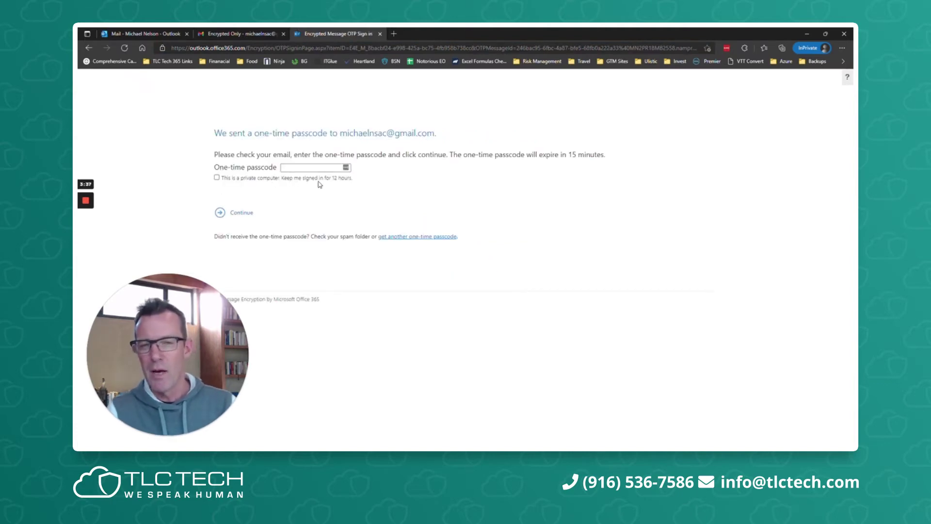
# Copy the code from the one-time passcode email in Gmail and return to the passcode sign-in page
pyautogui.click(234, 33)
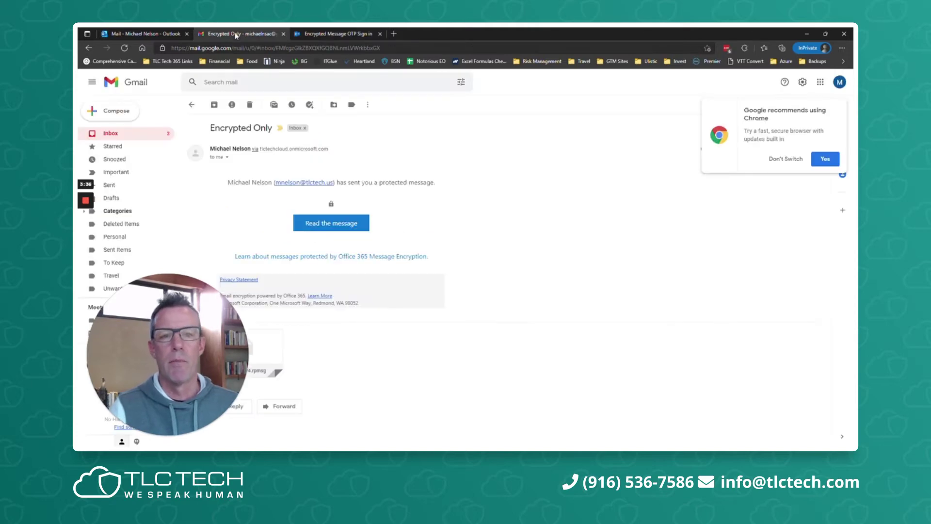
pyautogui.click(107, 134)
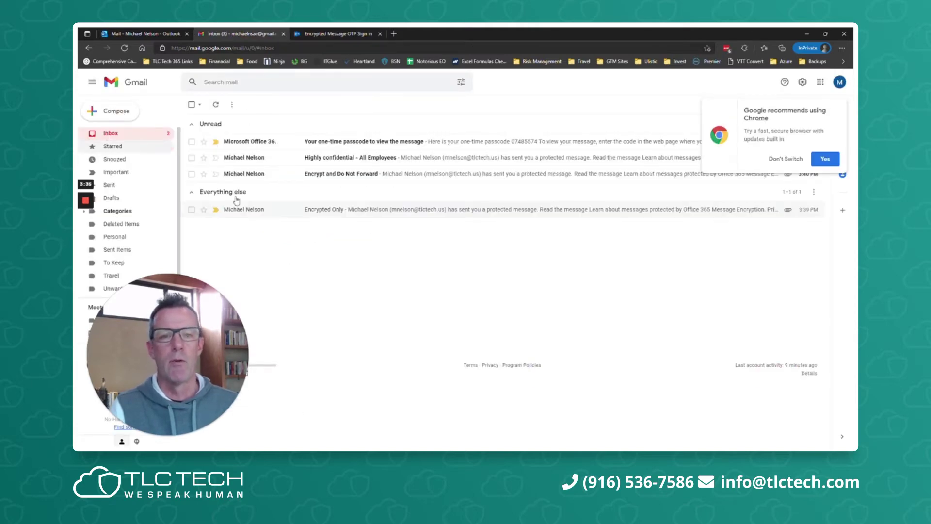
pyautogui.click(369, 144)
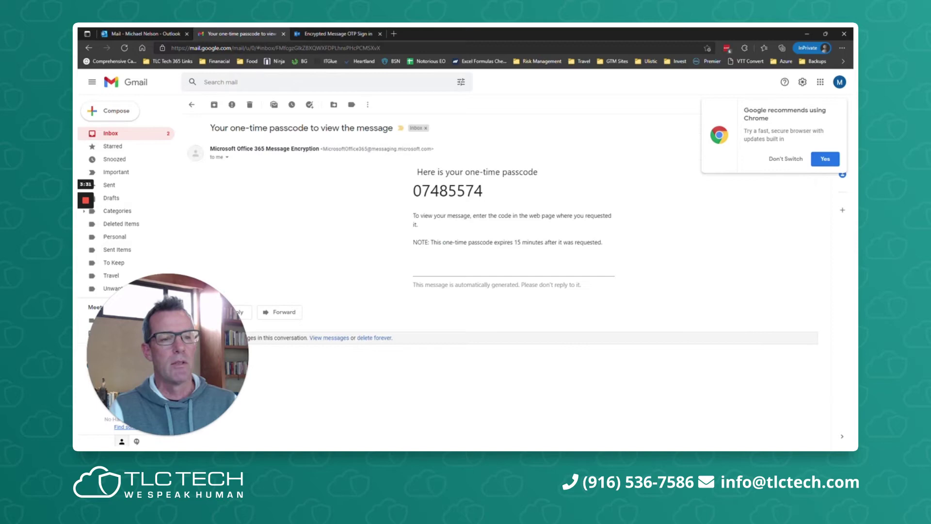
pyautogui.doubleClick(431, 191)
pyautogui.rightClick(431, 191)
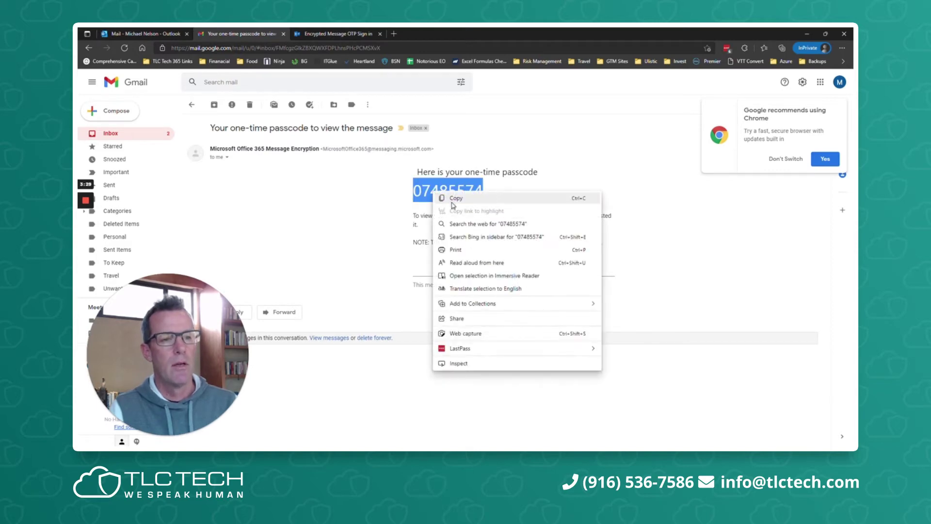
pyautogui.click(449, 198)
pyautogui.click(334, 34)
# Paste the passcode to unlock the 'Encrypted Only' message, test copying and the Reply all options, then go back
pyautogui.click(313, 167)
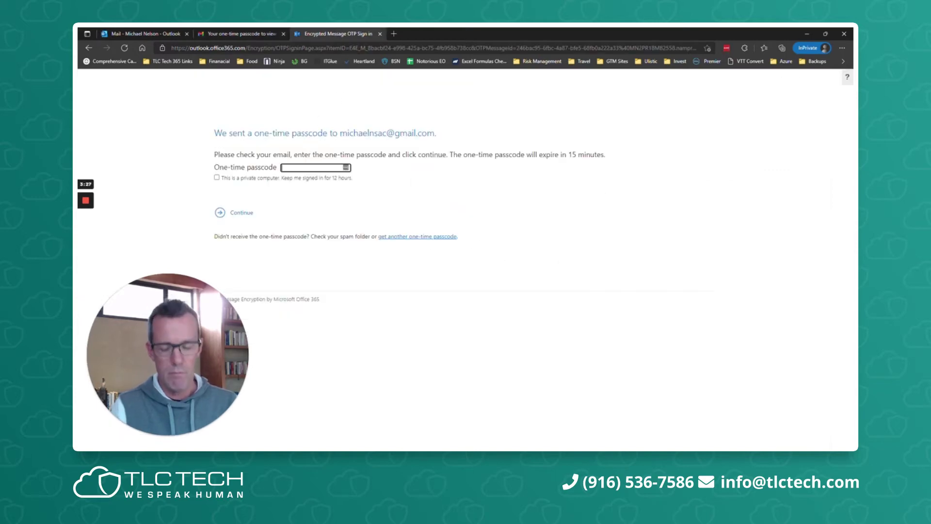
pyautogui.hotkey('ctrl', 'v')
pyautogui.click(237, 213)
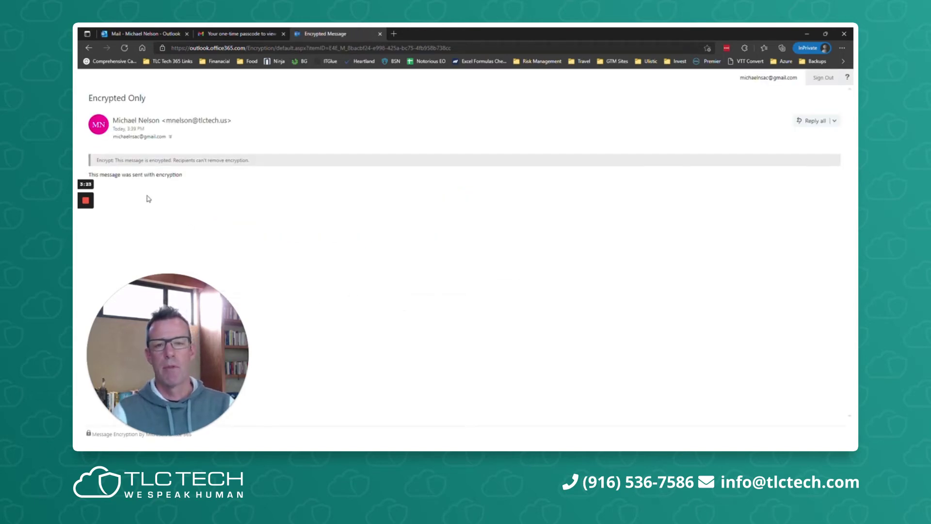
pyautogui.moveTo(182, 175); pyautogui.dragTo(91, 175)
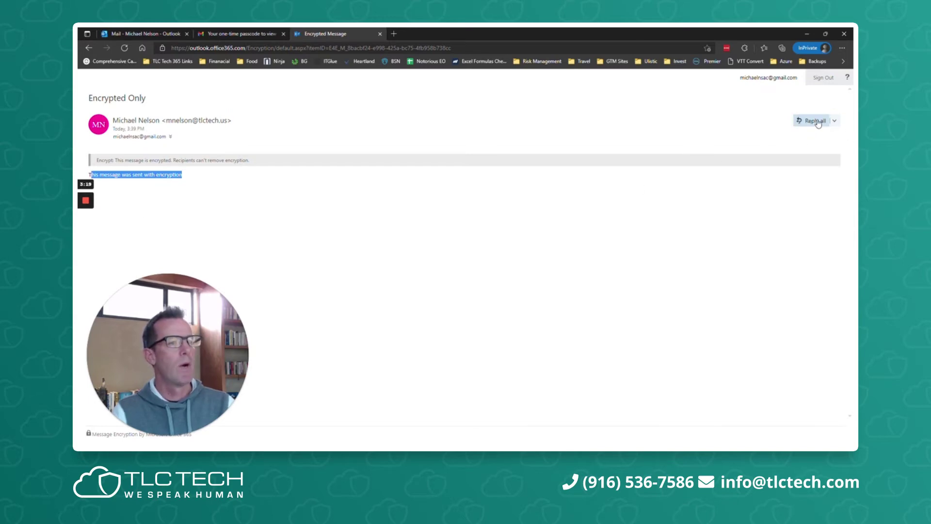
pyautogui.click(835, 121)
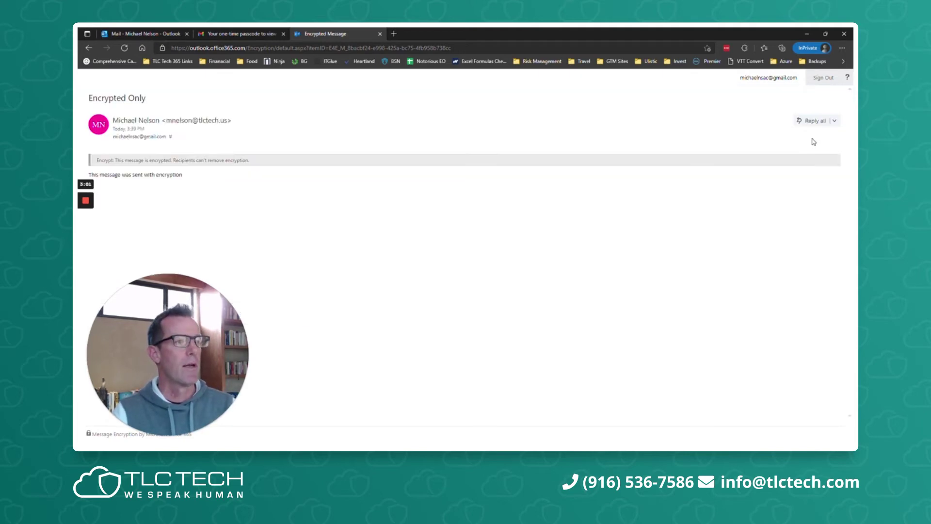
pyautogui.click(88, 48)
# Close the encrypted-message tab, open the 'Encrypt and Do Not Forward' email, and start reading its protected message
pyautogui.click(380, 34)
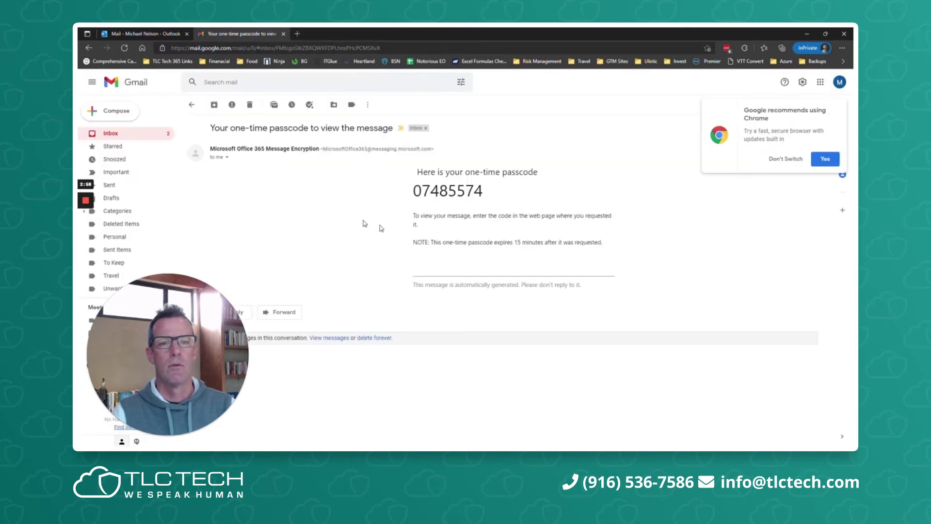
pyautogui.click(112, 134)
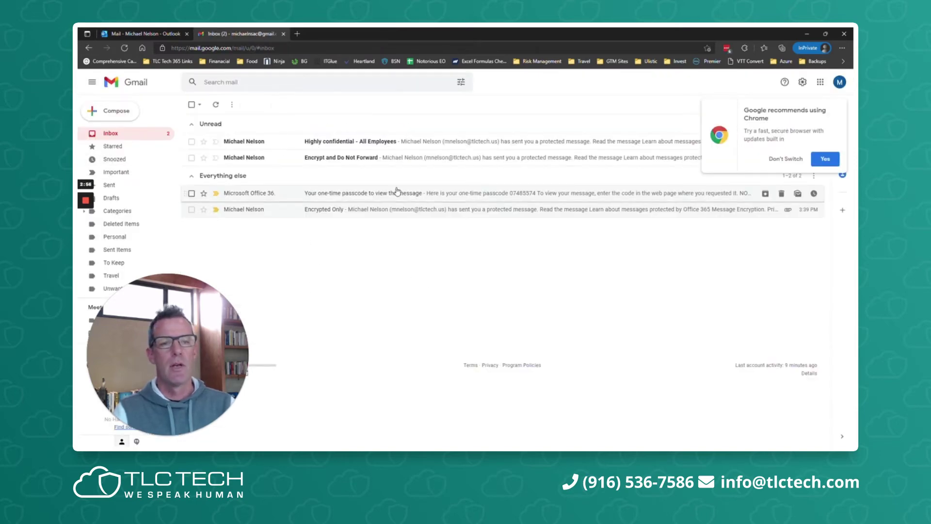
pyautogui.click(341, 162)
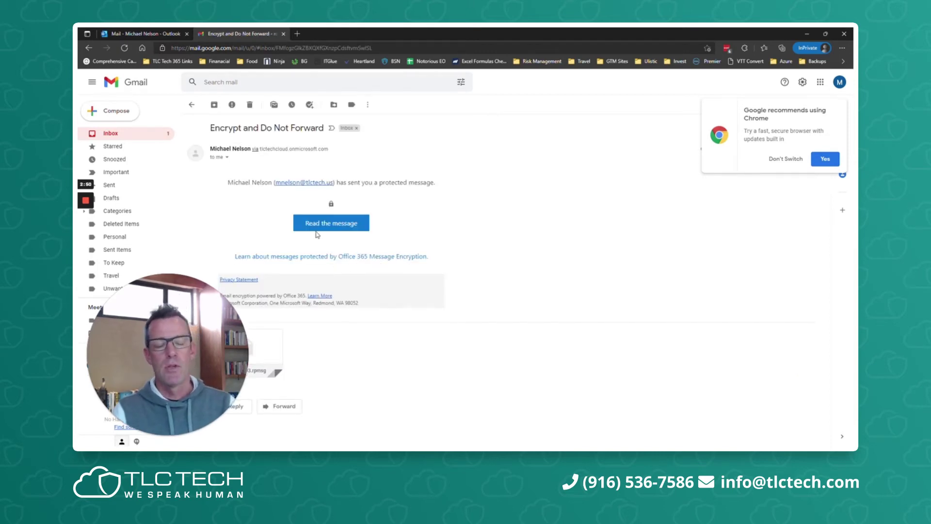
pyautogui.click(332, 224)
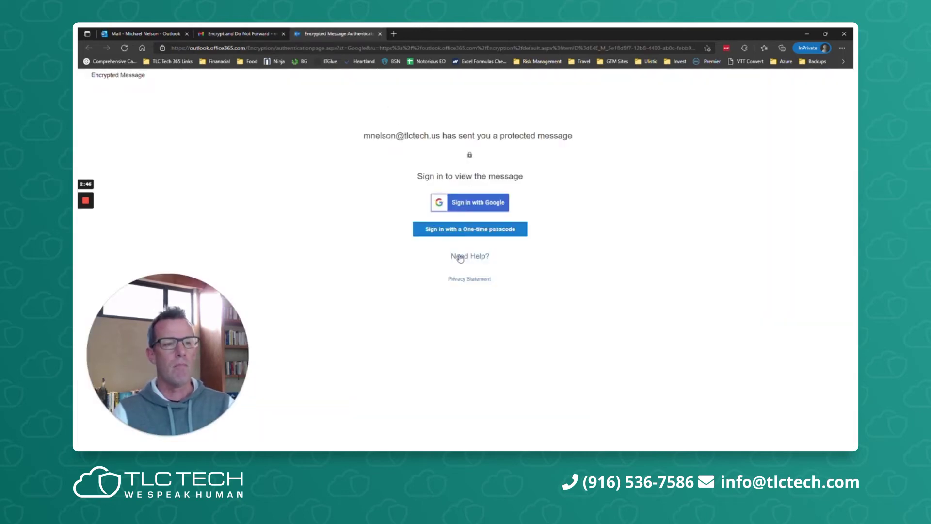
# Request a new one-time passcode and copy the code from its Gmail email
pyautogui.click(486, 233)
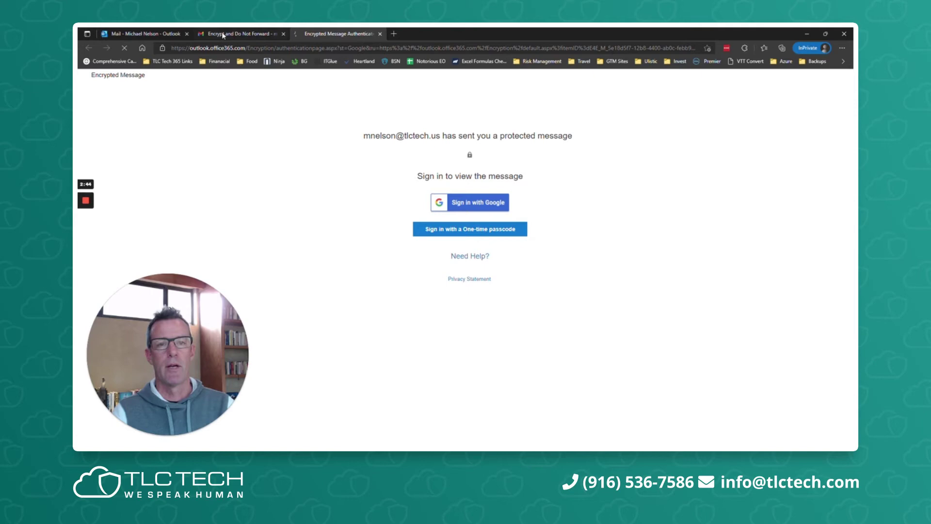
pyautogui.click(252, 34)
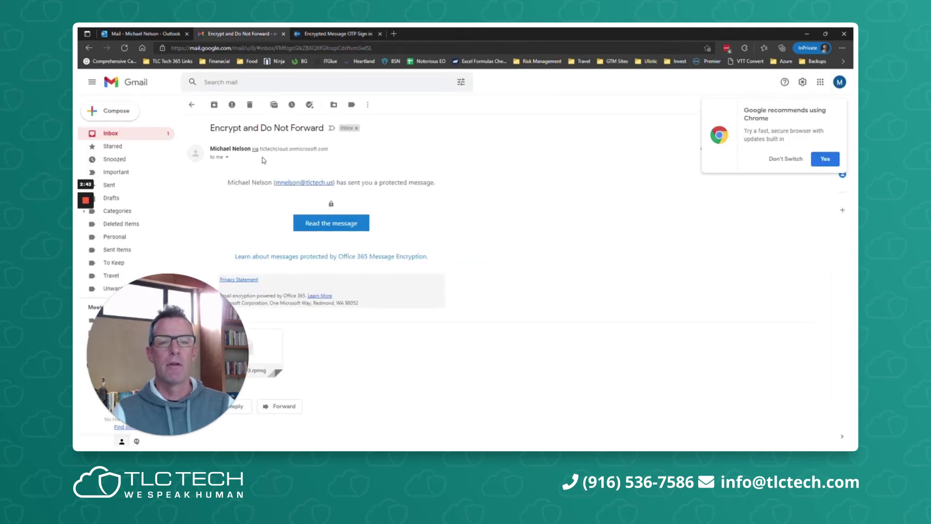
pyautogui.click(109, 134)
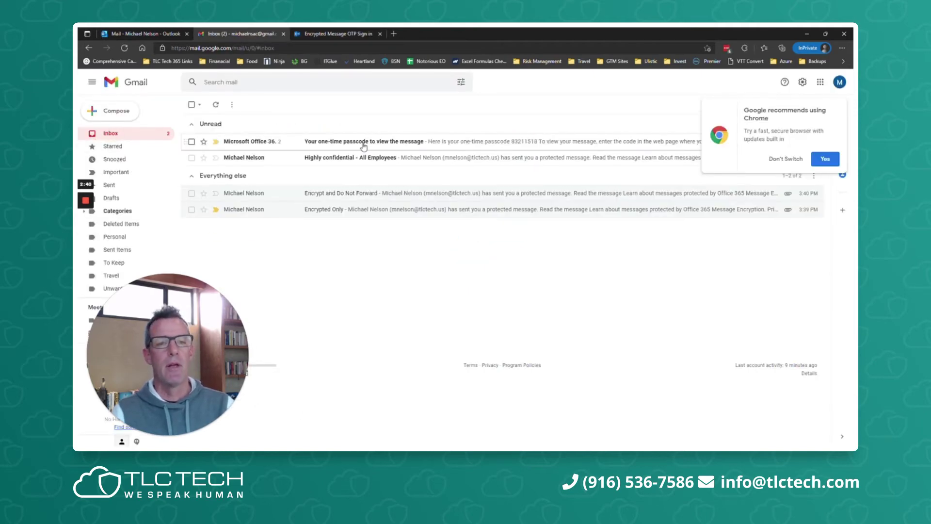
pyautogui.click(354, 145)
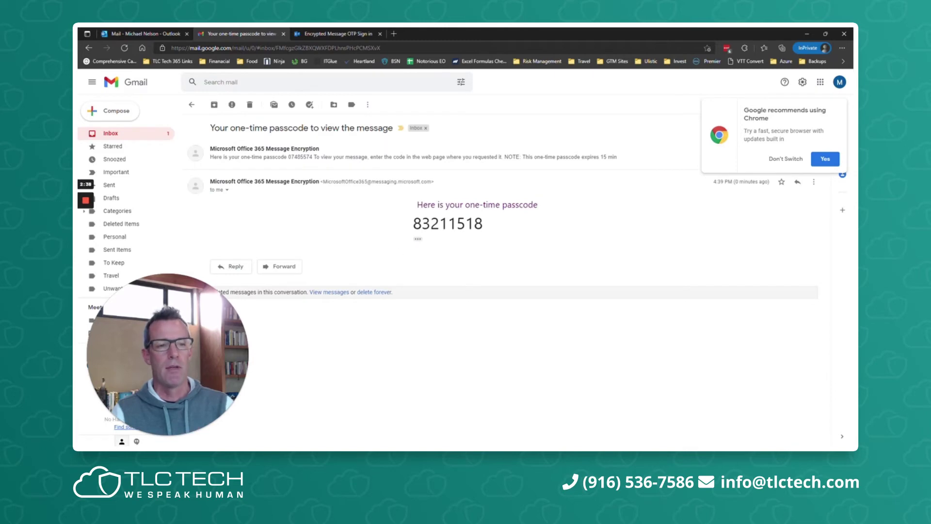
pyautogui.doubleClick(448, 223)
pyautogui.rightClick(447, 226)
pyautogui.click(473, 235)
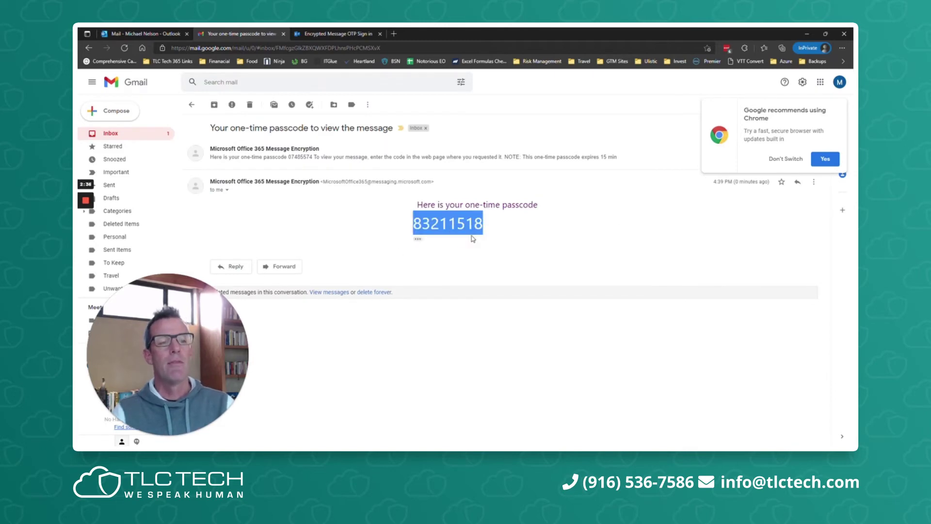
pyautogui.click(377, 272)
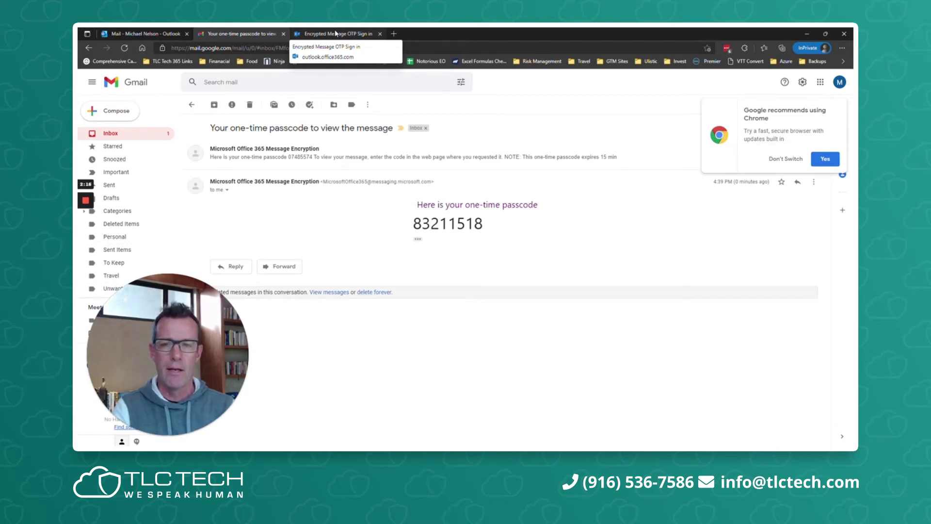
# Paste the new passcode to unlock the message, then confirm Forward is greyed out under Reply all
pyautogui.click(309, 33)
pyautogui.click(306, 168)
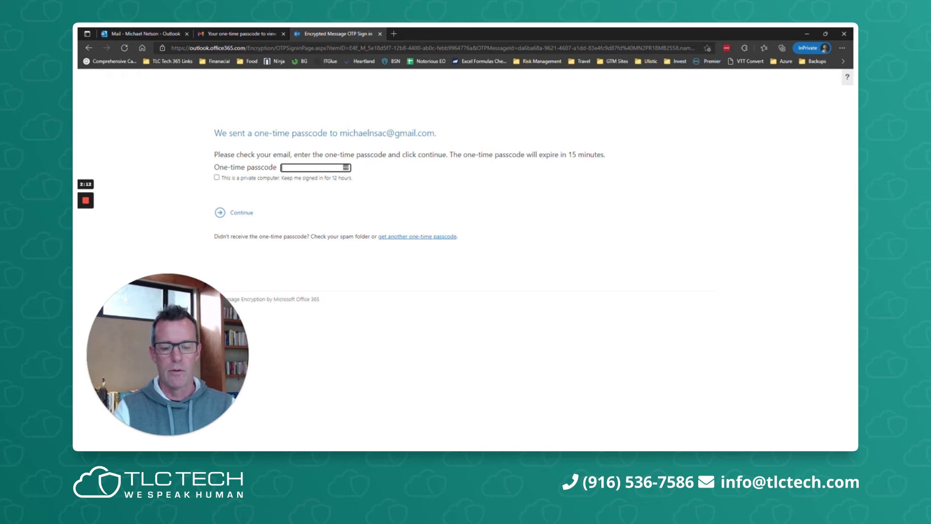
pyautogui.hotkey('ctrl', 'v')
pyautogui.click(243, 215)
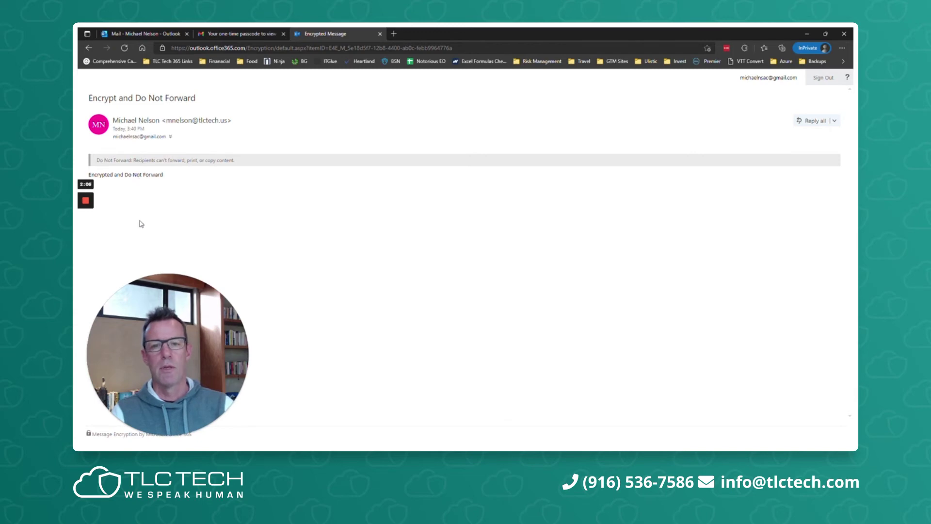
pyautogui.click(834, 120)
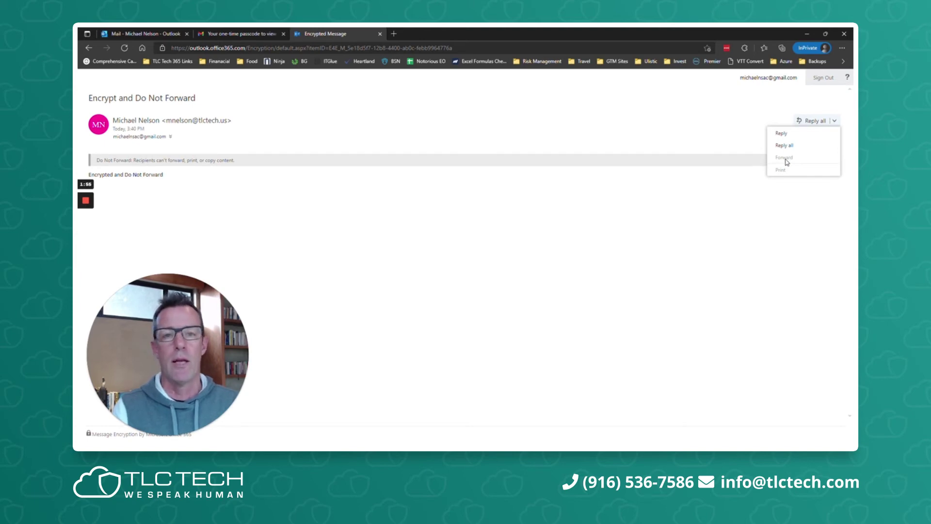
pyautogui.click(495, 298)
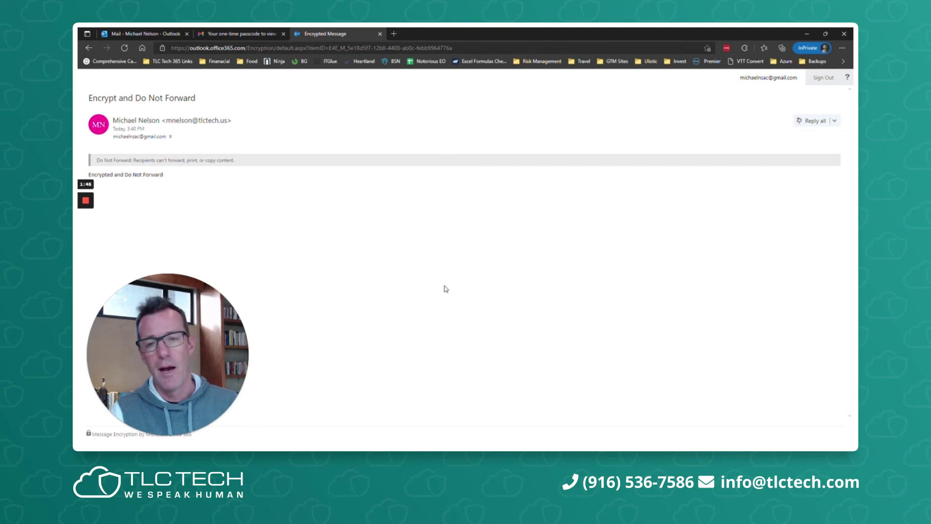
# Open the protected 'Highly confidential - All Employees' email in Gmail, then return to the inbox
pyautogui.click(229, 33)
pyautogui.click(134, 130)
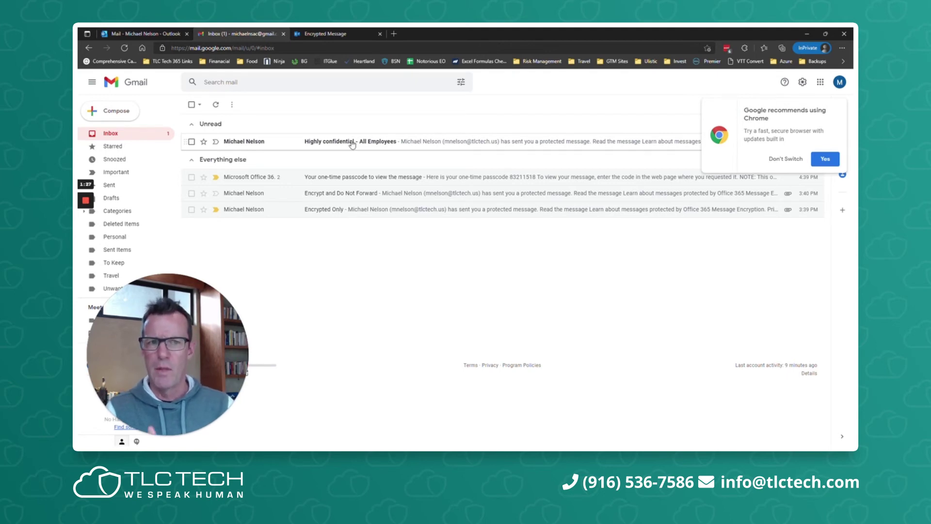
pyautogui.click(353, 144)
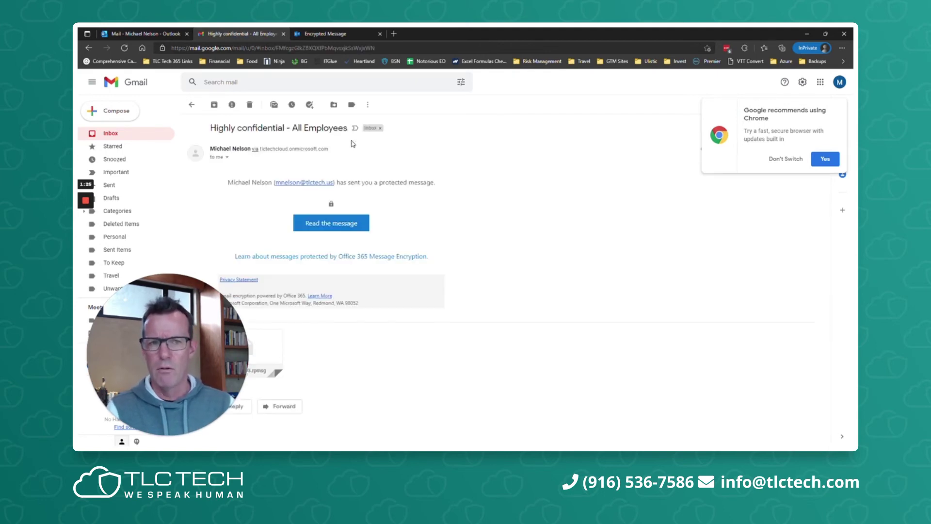
pyautogui.click(330, 224)
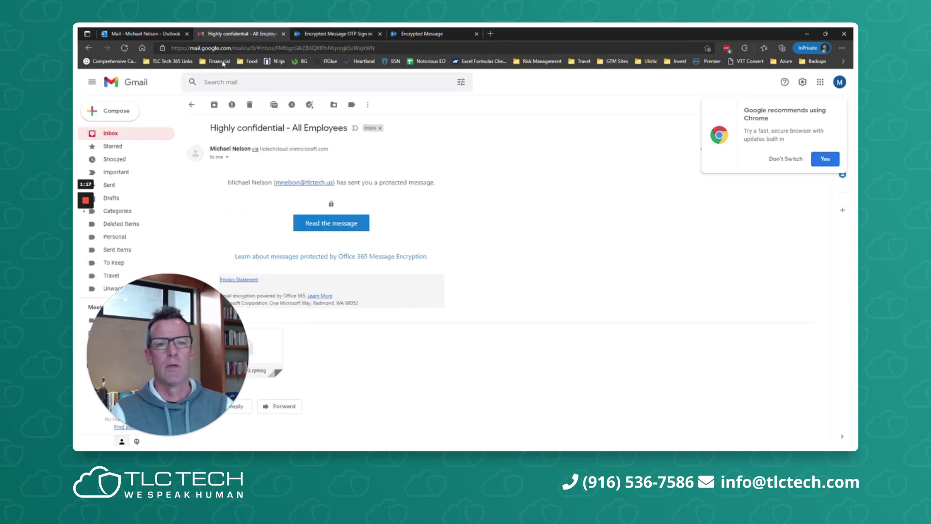
pyautogui.click(101, 134)
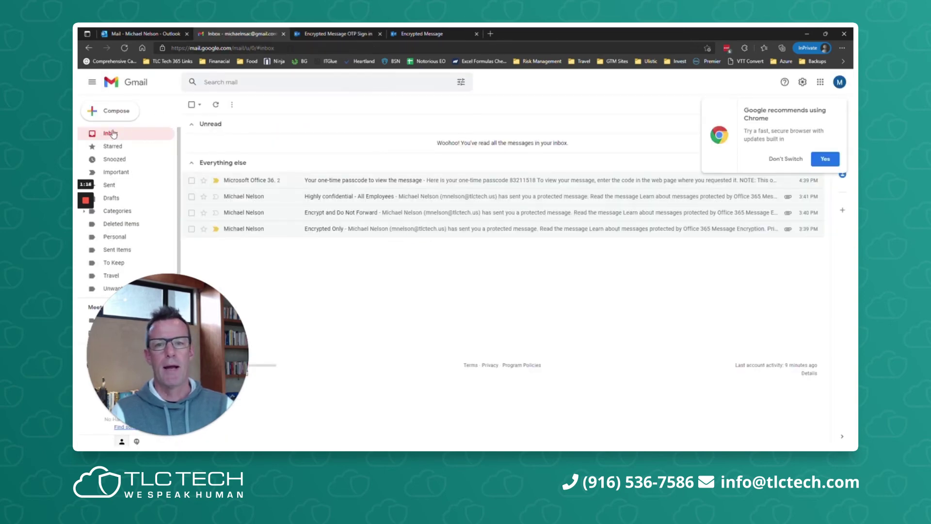
pyautogui.click(370, 142)
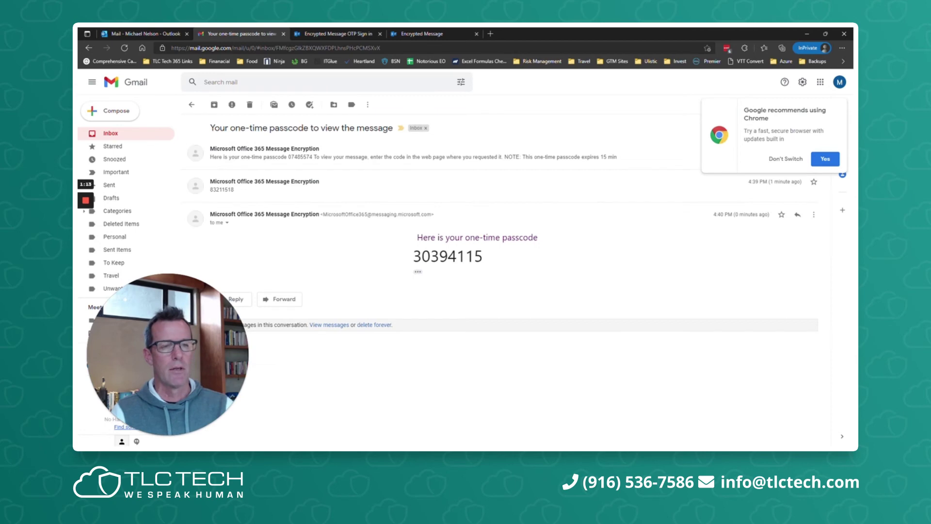
pyautogui.doubleClick(442, 257)
pyautogui.rightClick(440, 258)
pyautogui.click(466, 267)
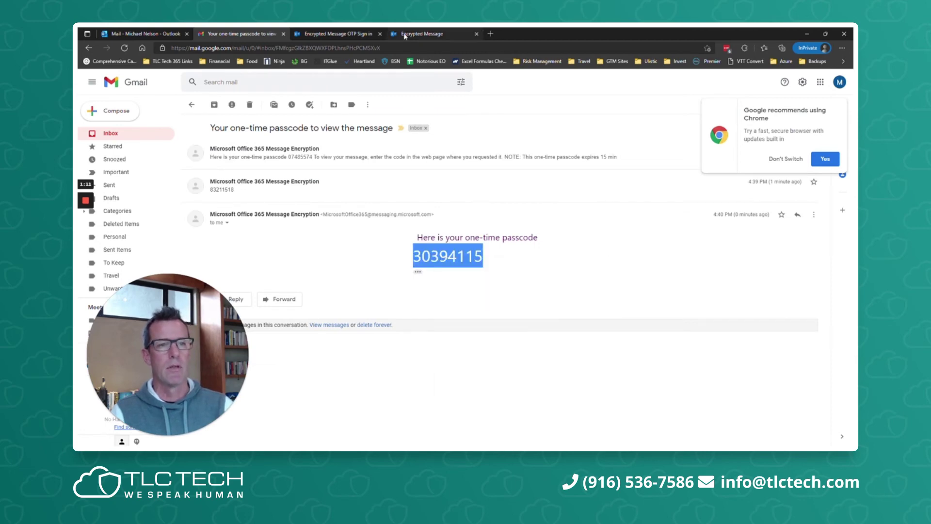
pyautogui.click(411, 36)
pyautogui.click(334, 34)
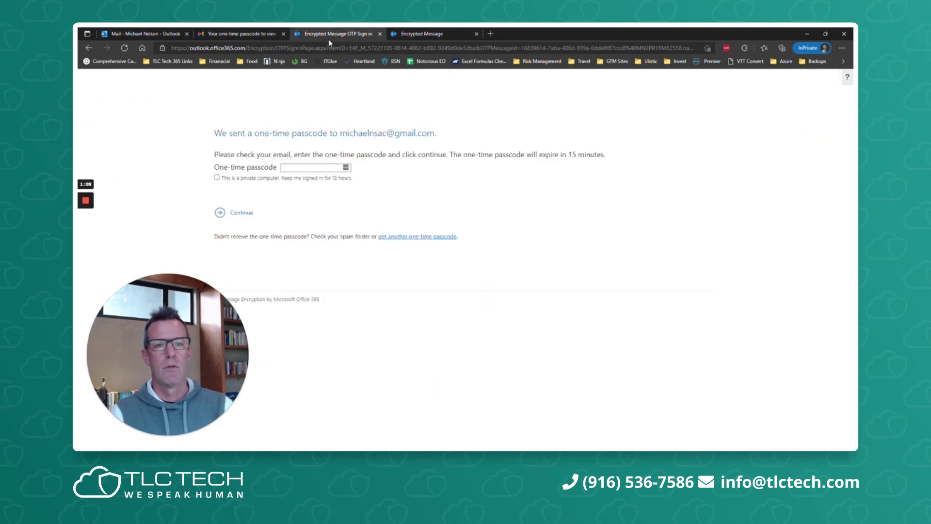
pyautogui.click(312, 167)
pyautogui.hotkey('ctrl', 'v')
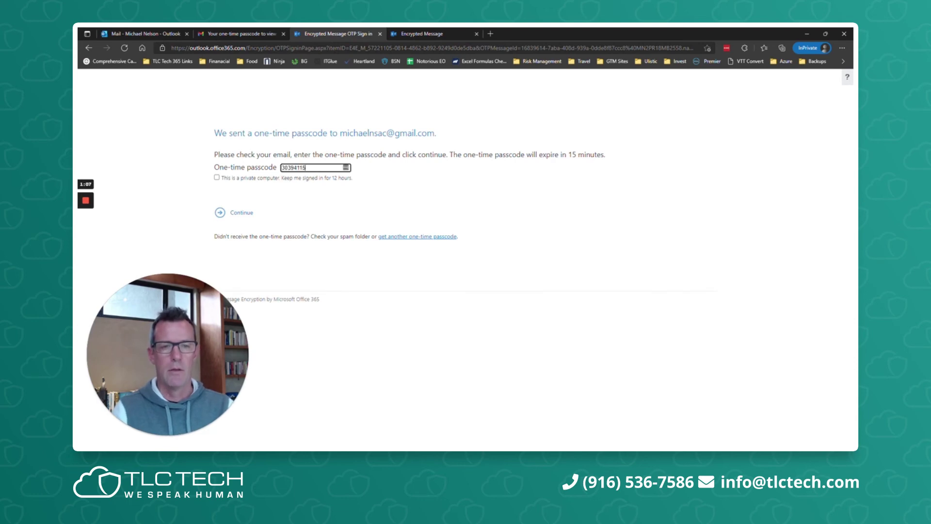
pyautogui.click(245, 214)
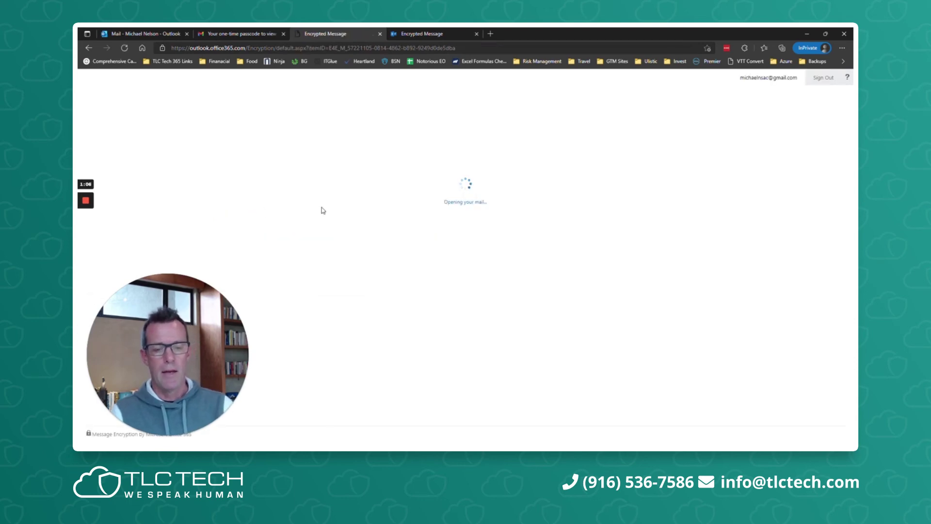
# Highlight the no-permission error for the Highly confidential message, then return to the Outlook mail tab
pyautogui.moveTo(213, 128); pyautogui.dragTo(386, 155)
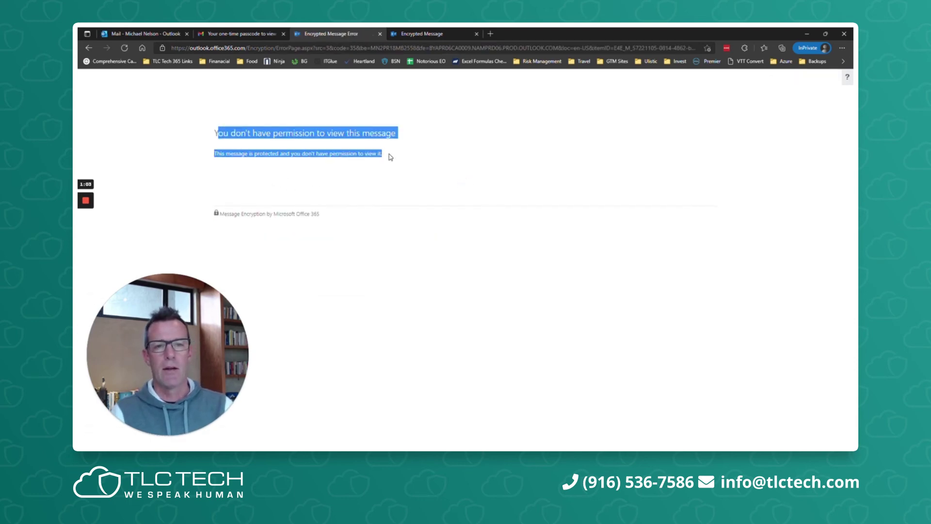
pyautogui.click(428, 231)
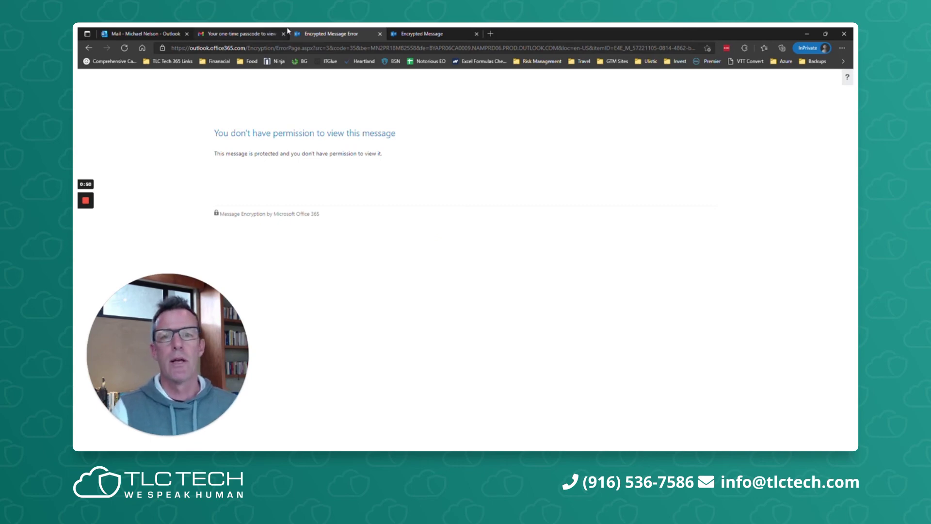
pyautogui.click(138, 34)
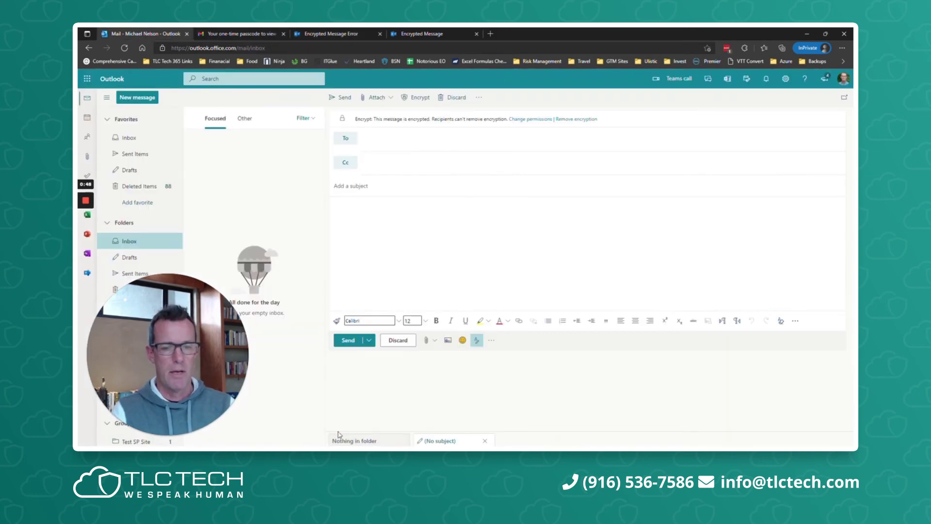
# Start a new email in desktop Outlook and view its Encrypt permission sets under File > Info
pyautogui.hotkey('alt', 'Tab')
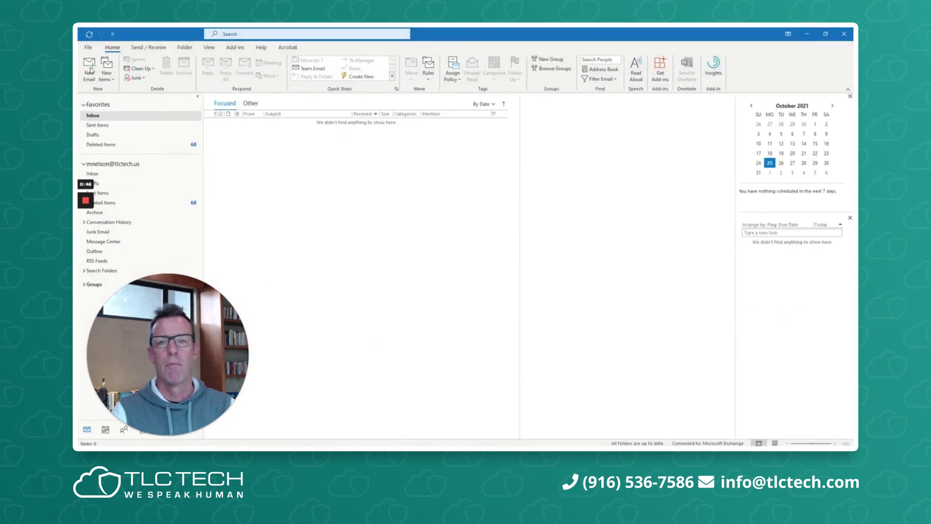
pyautogui.click(88, 68)
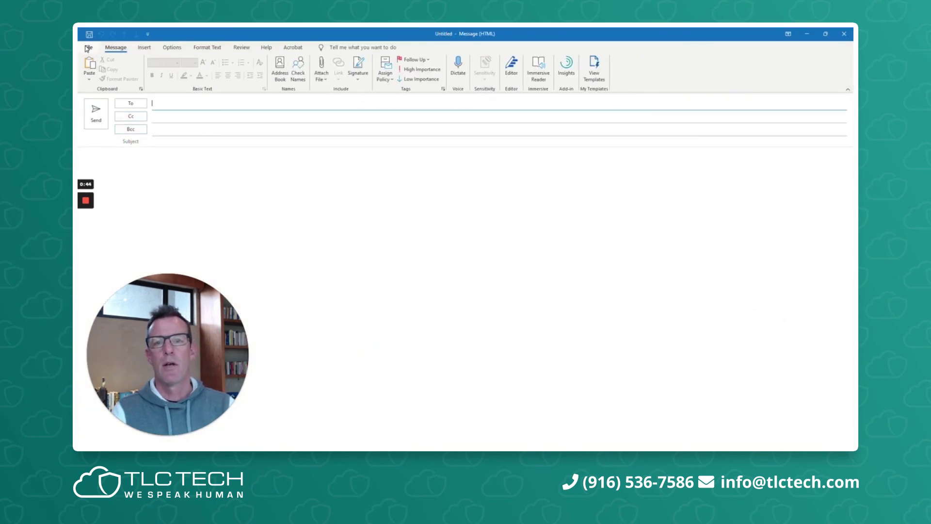
pyautogui.click(89, 47)
pyautogui.click(169, 88)
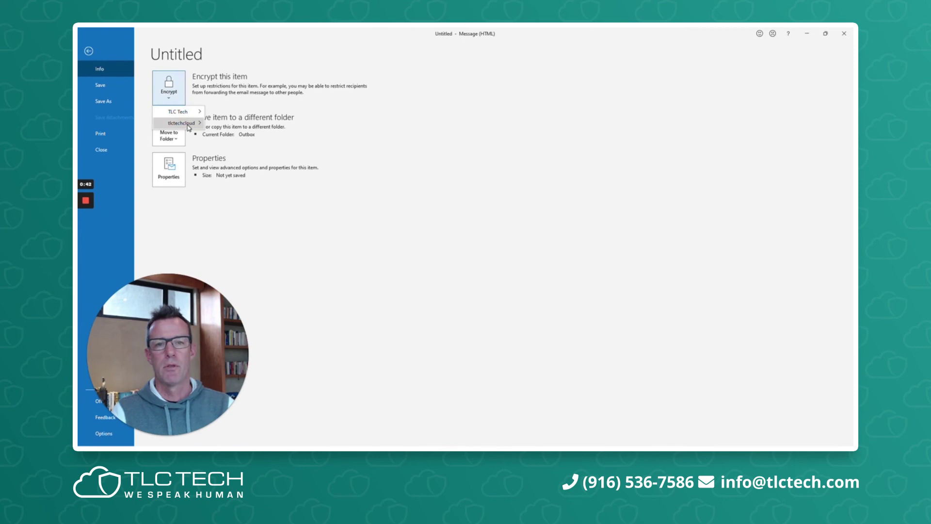
# Back in the message, review the TLC Tech and tlctechcloud permission sets under Options > Encrypt
pyautogui.moveTo(189, 128)
pyautogui.click(241, 124)
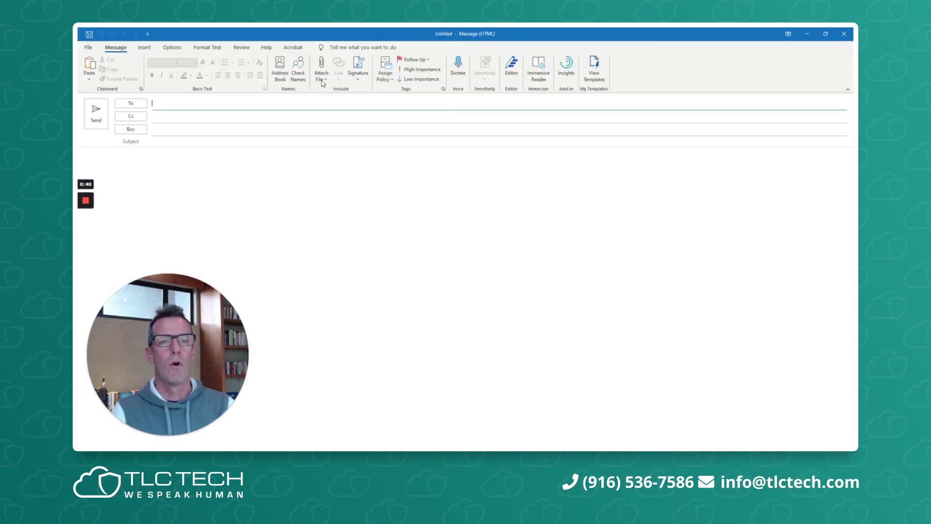
pyautogui.click(172, 47)
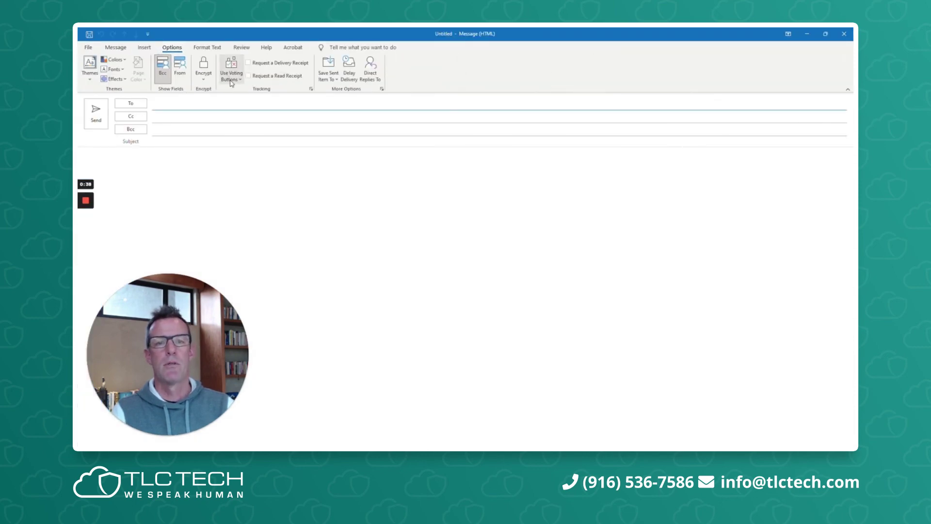
pyautogui.click(209, 83)
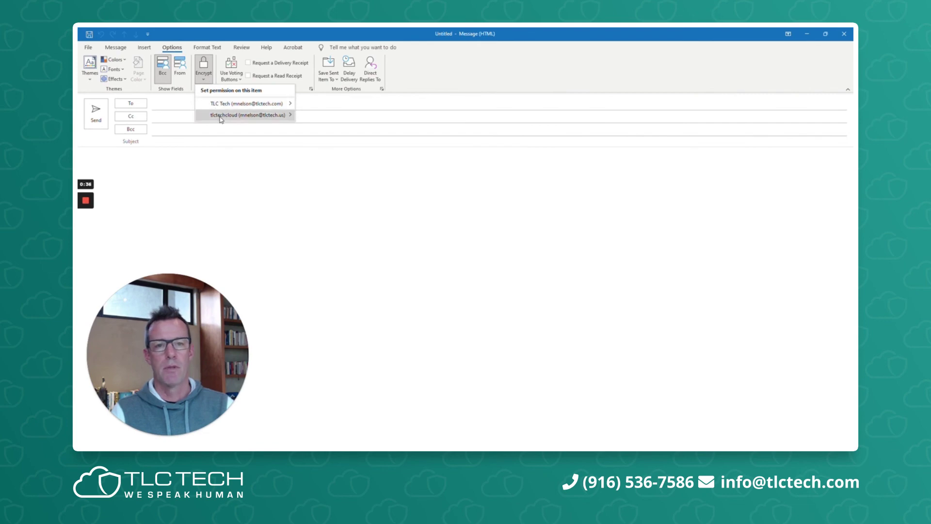
pyautogui.moveTo(218, 115)
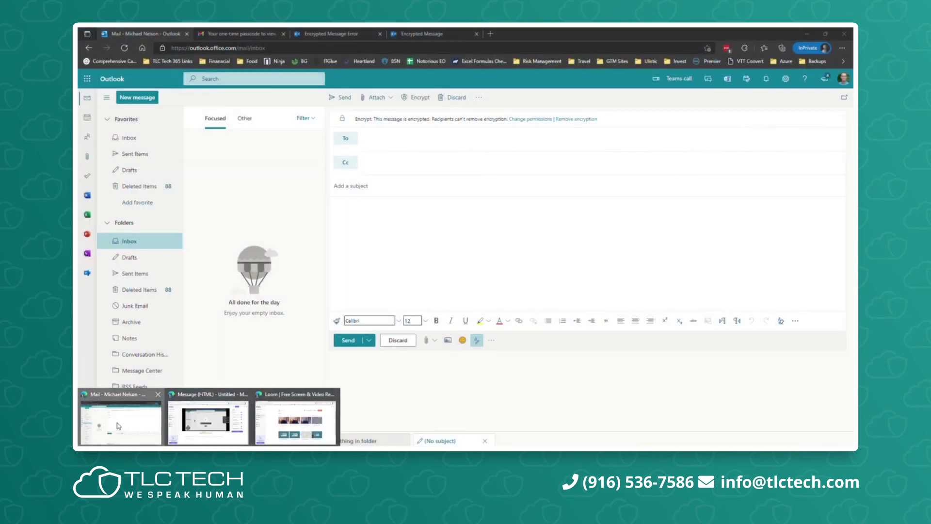
# In Outlook on the web, review the new message's four permission options, keeping Encrypt
pyautogui.click(121, 424)
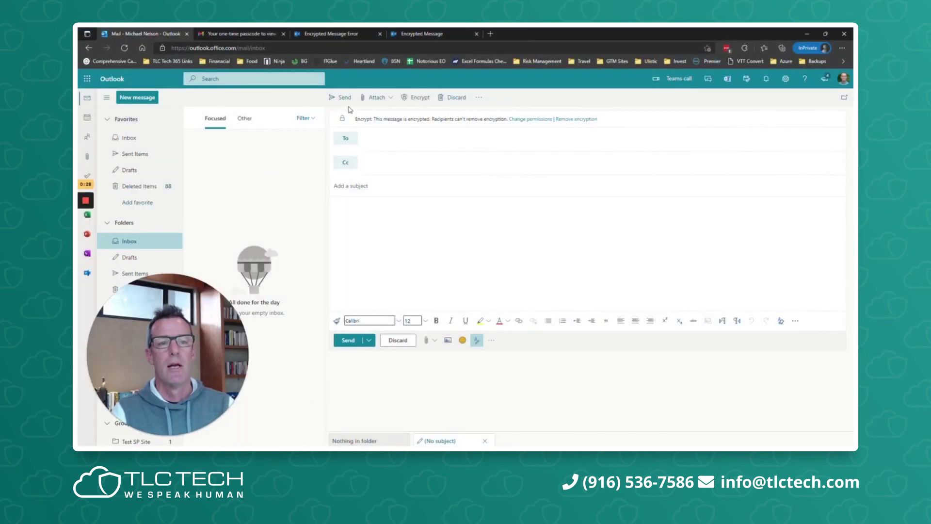
pyautogui.click(373, 138)
pyautogui.click(335, 206)
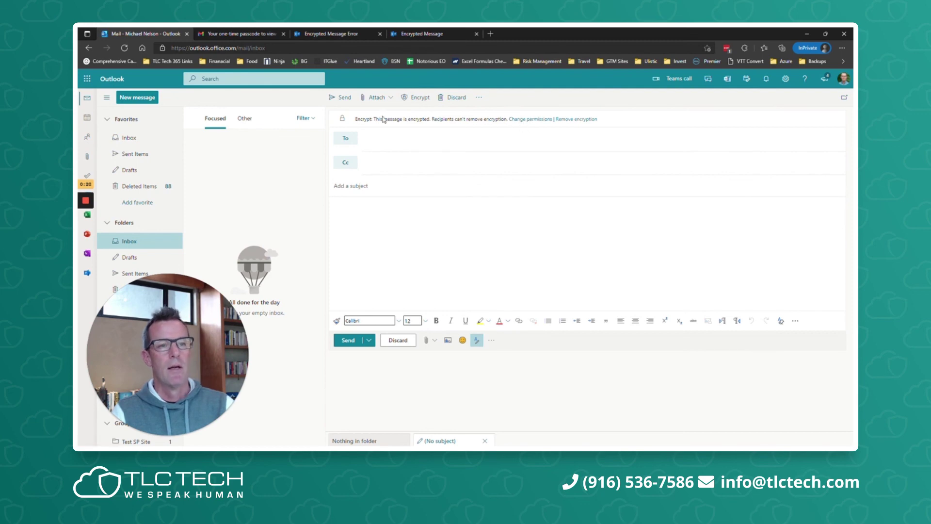
pyautogui.click(520, 120)
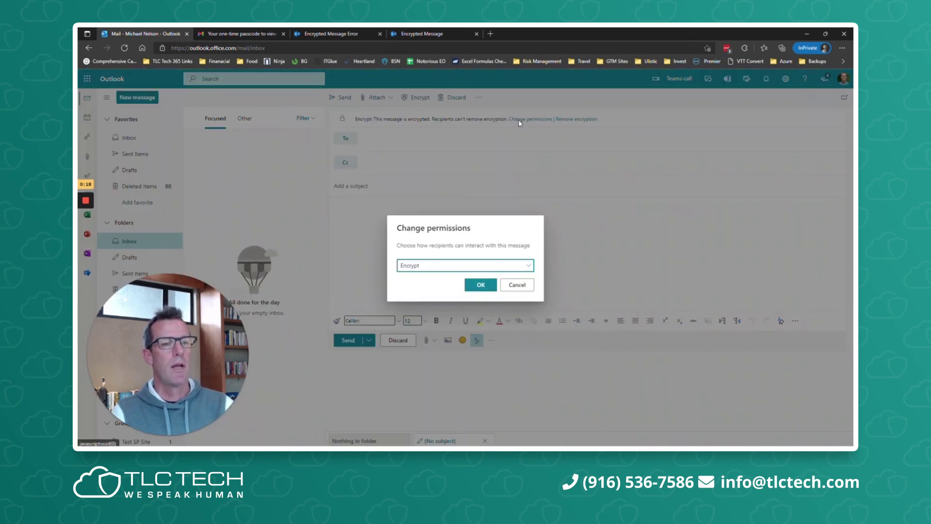
pyautogui.click(449, 266)
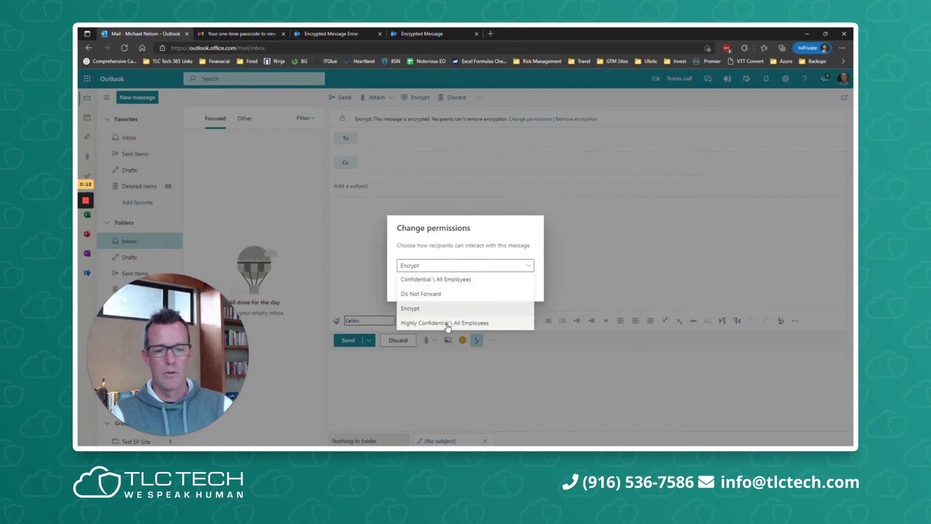
pyautogui.click(669, 176)
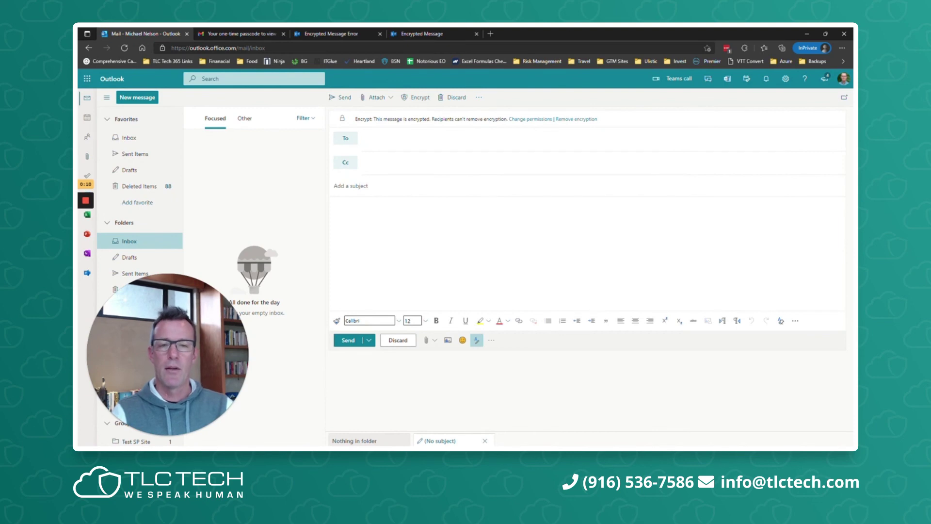